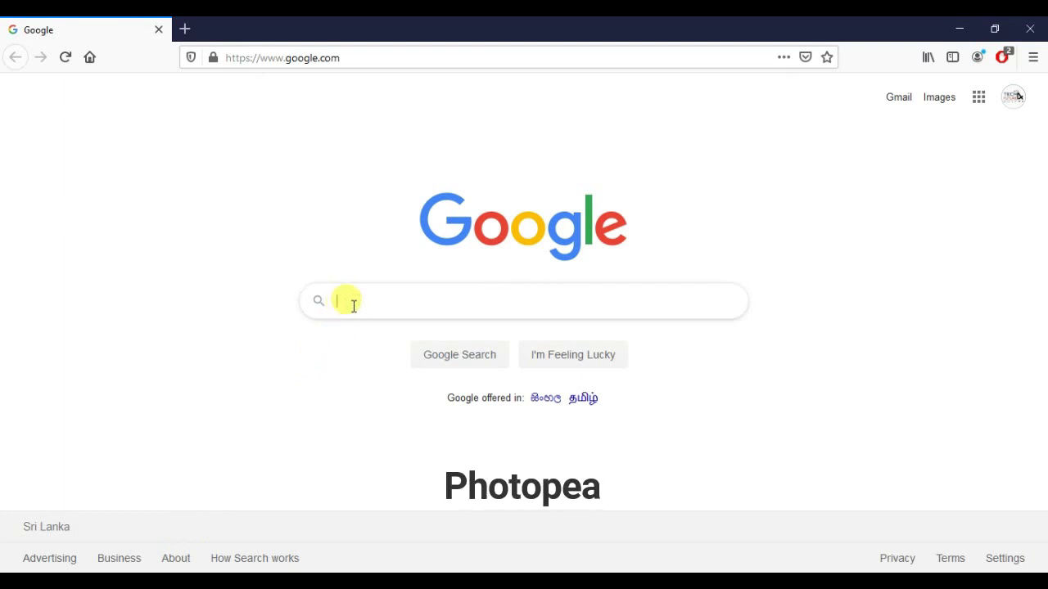
- Search Google for 'photopea' and open the 'Photopea | Online Photo Editor' result
type("photopea")
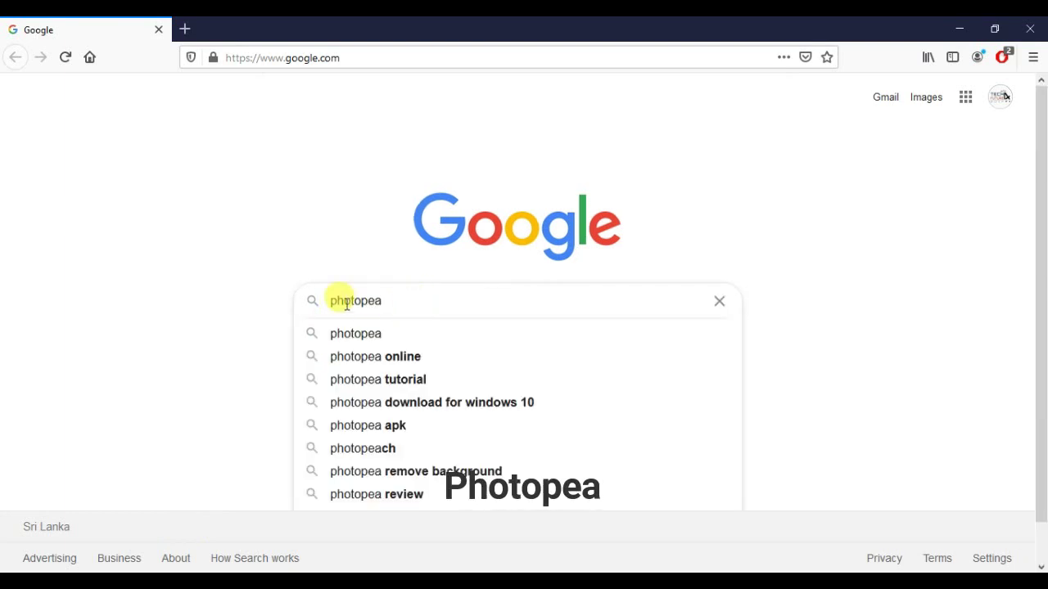
left_click(360, 281)
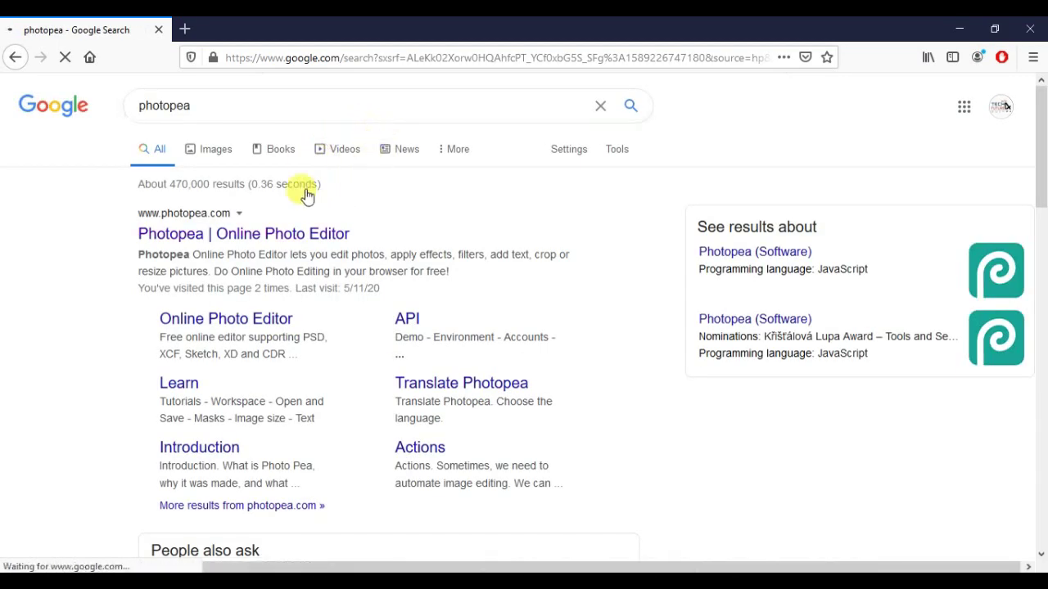
left_click(207, 236)
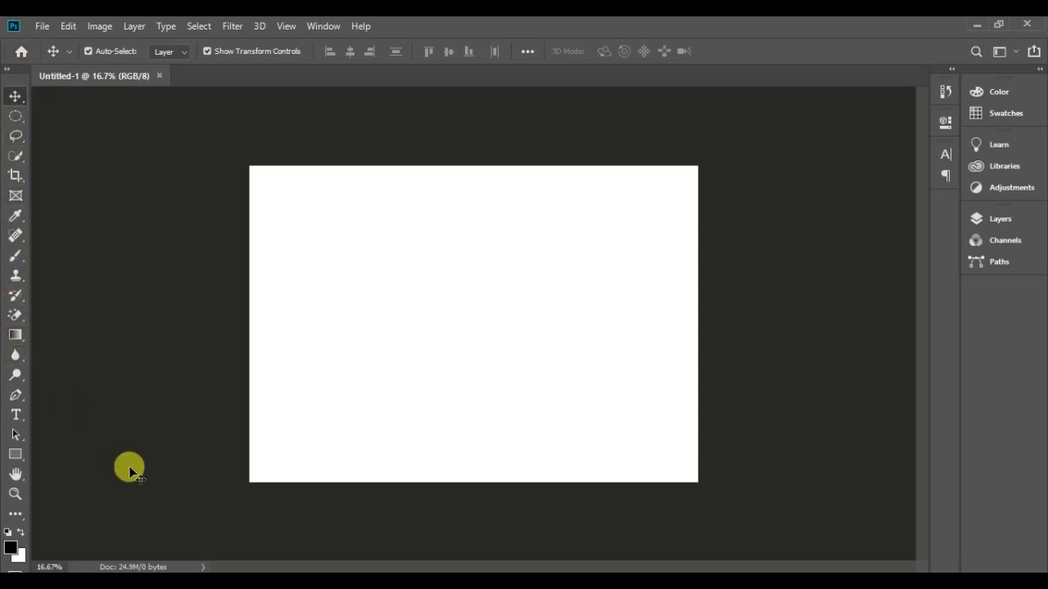
- Switch from the blank Photoshop canvas back to Photopea in Firefox
left_click(164, 524)
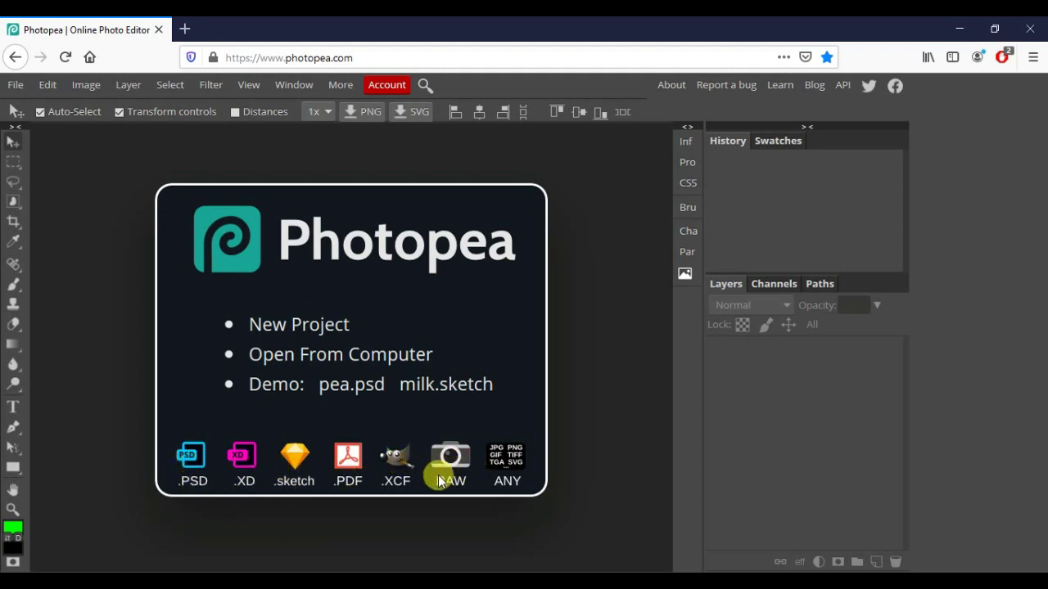
- Create a blank white 1778 × 1000 px New Project.psd at 100 DPI
left_click(305, 325)
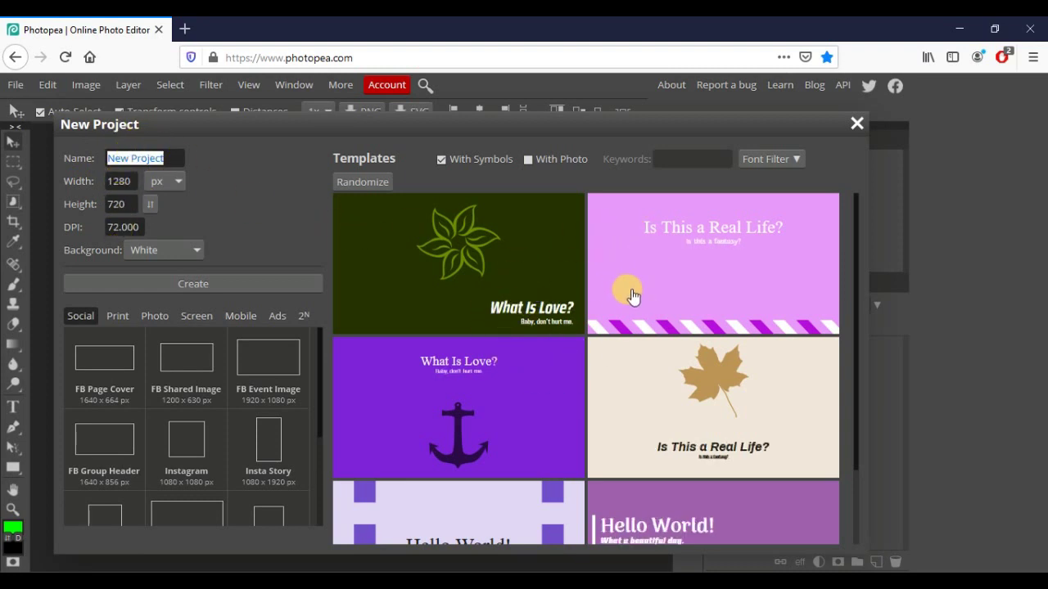
scroll(630, 295, "down", 1)
scroll(631, 295, "down", 2)
scroll(630, 294, "up", 2)
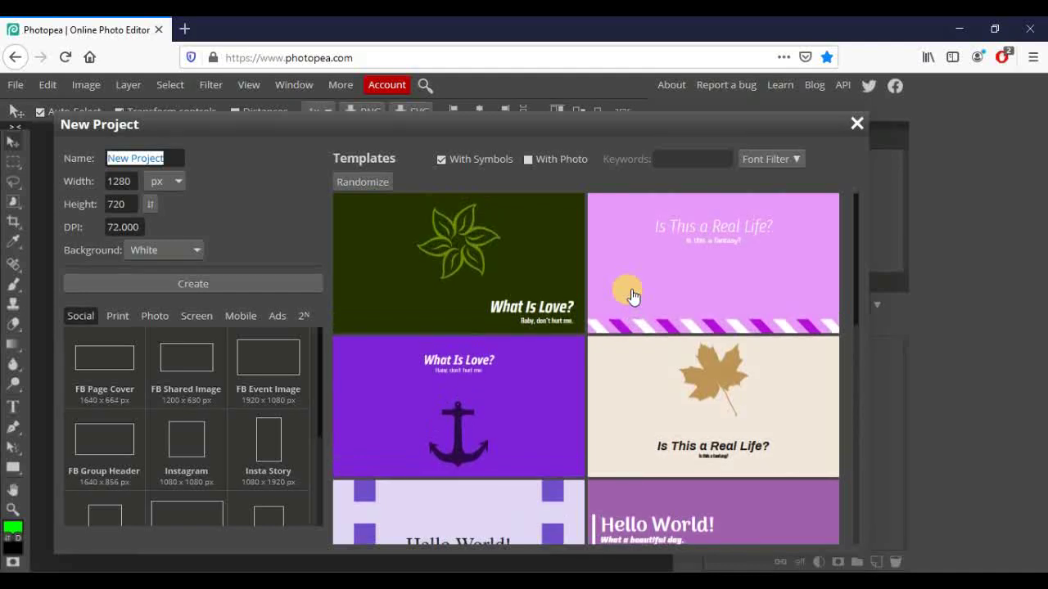
scroll(631, 295, "down", 1)
scroll(630, 295, "up", 1)
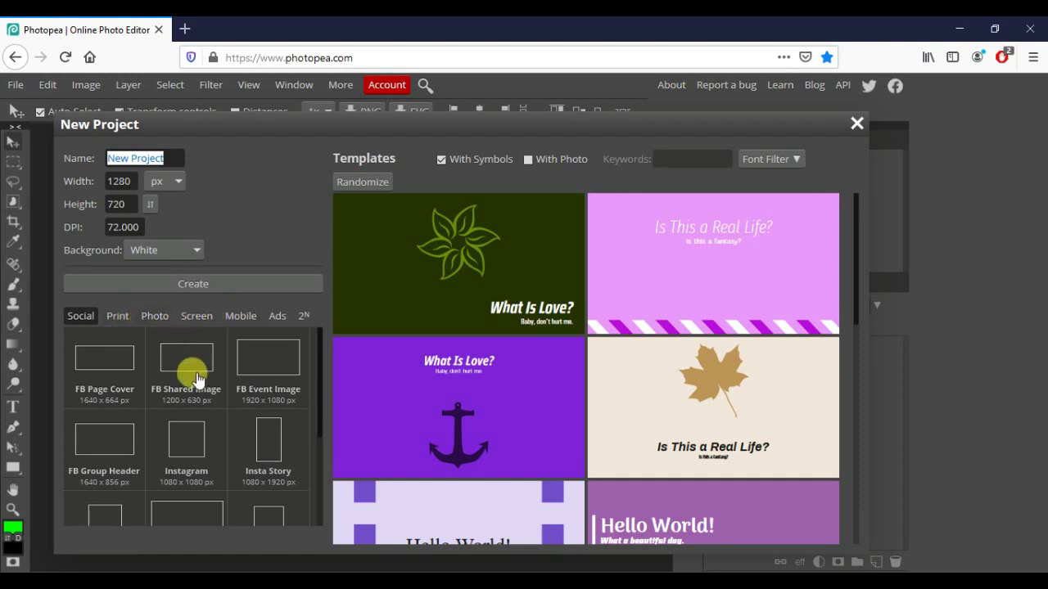
scroll(196, 391, "down", 3)
scroll(197, 391, "up", 2)
scroll(197, 392, "down", 1)
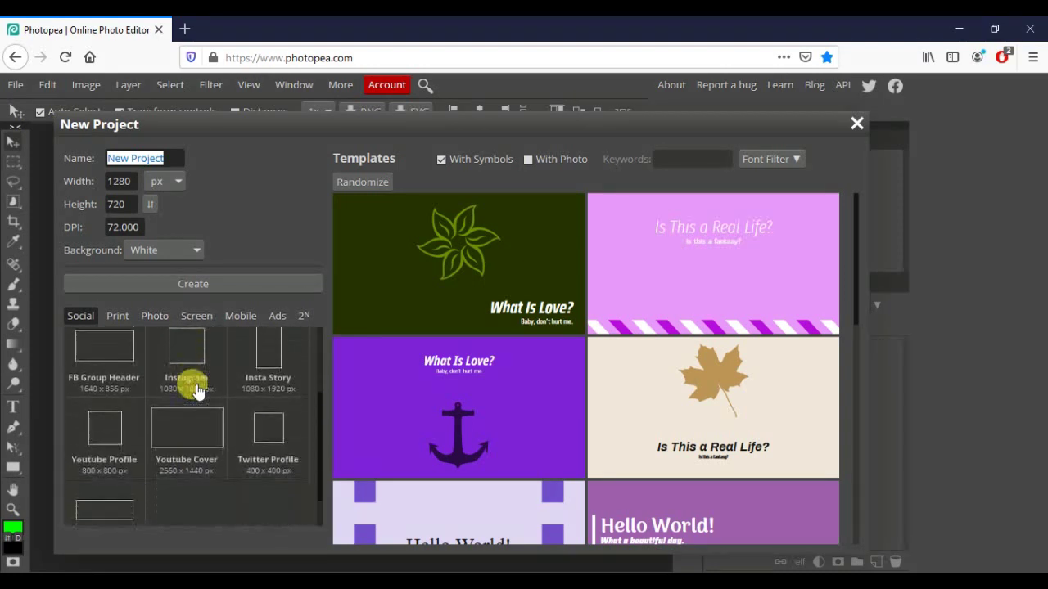
scroll(196, 391, "up", 2)
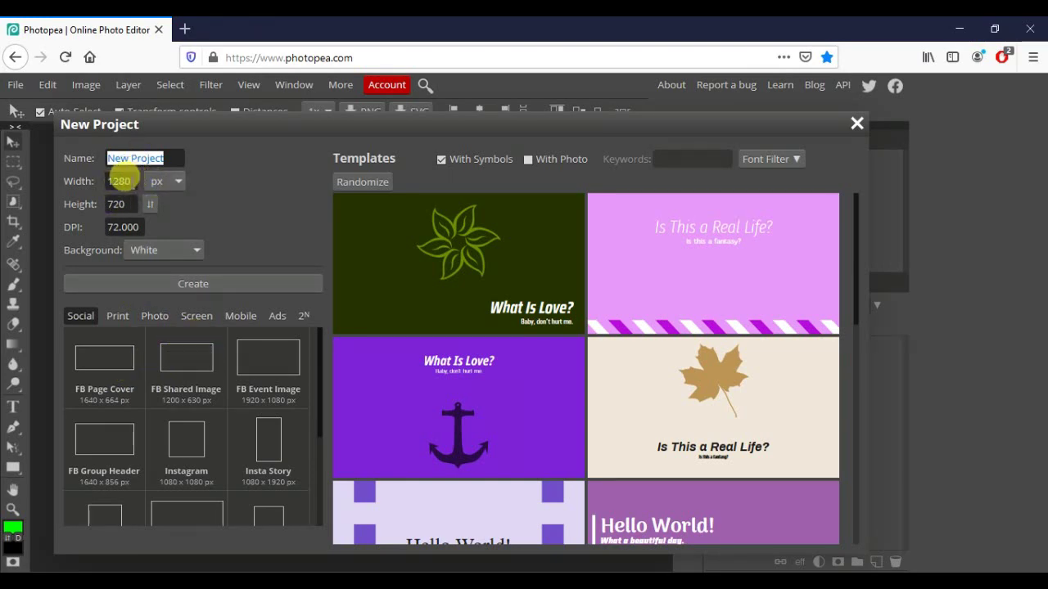
left_click(130, 222)
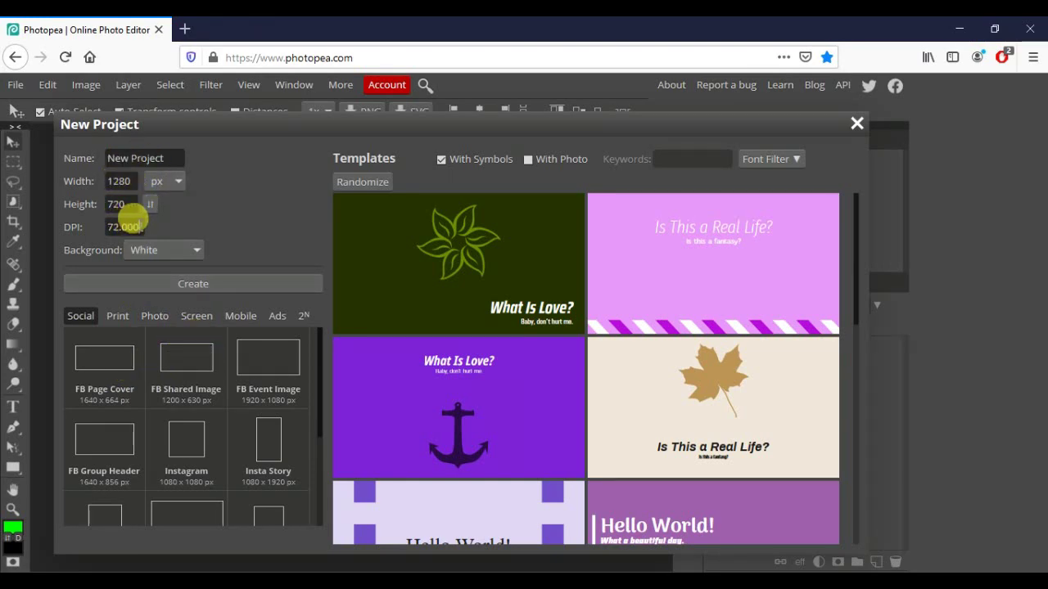
left_click_drag(131, 218, 95, 218)
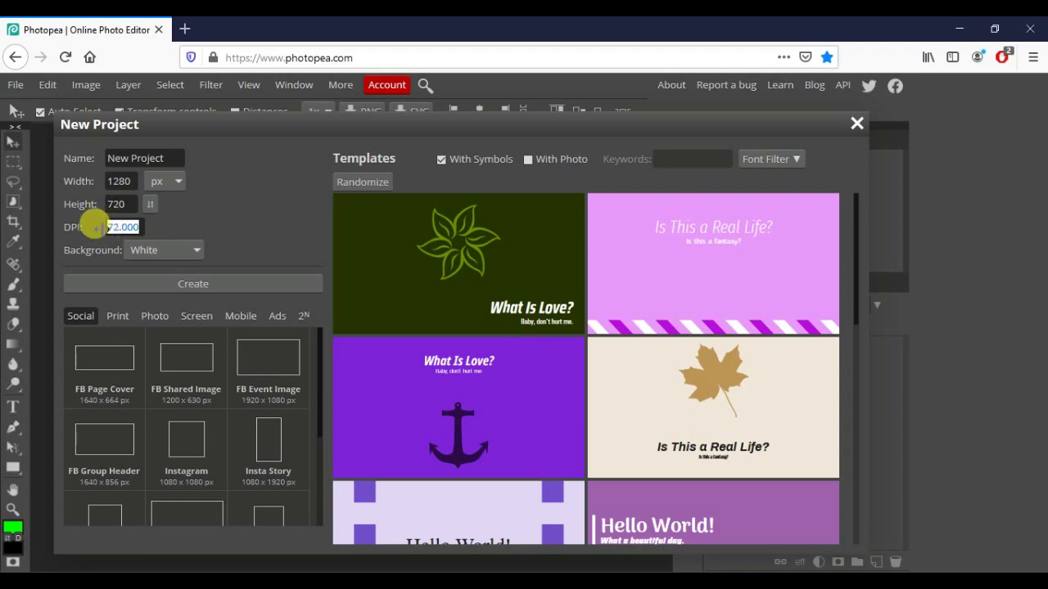
type("110")
key("Tab")
type("1000")
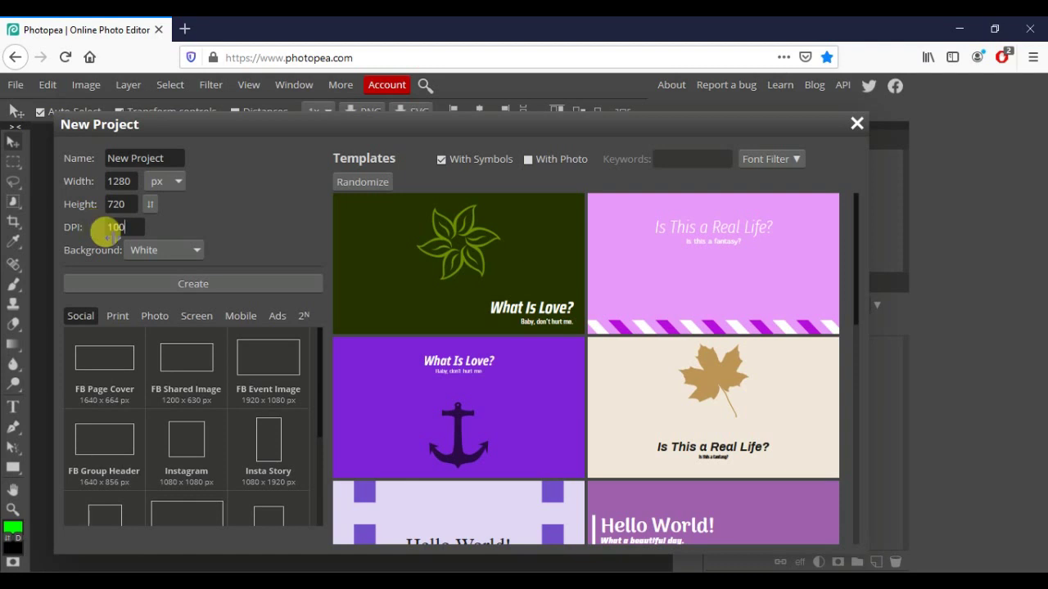
left_click(193, 284)
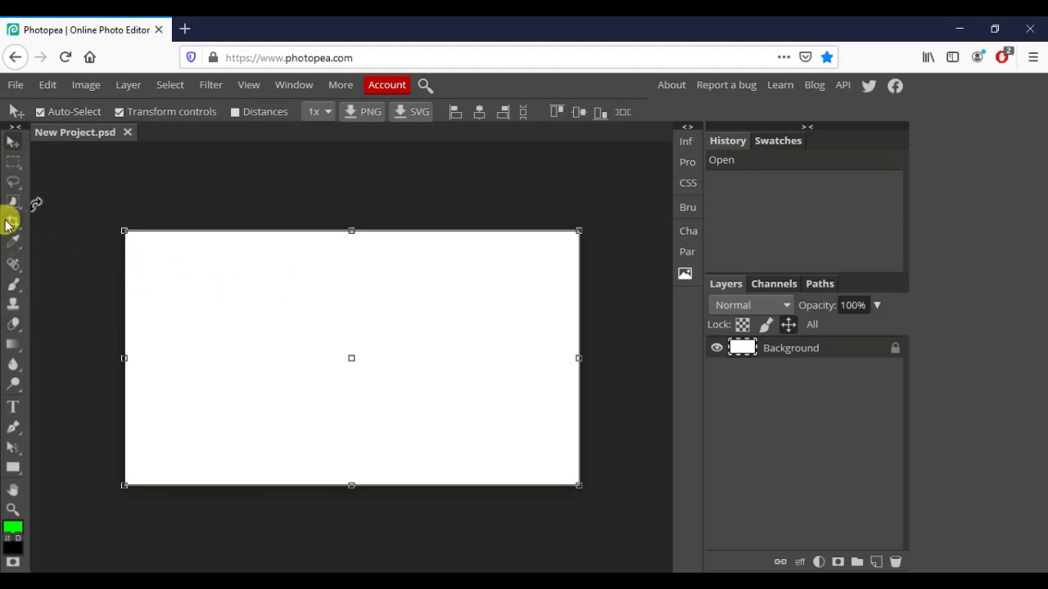
- Close New Project.psd and open the Beautiful Flowers (1) photo from the Flowers folder
left_click(127, 132)
left_click(16, 86)
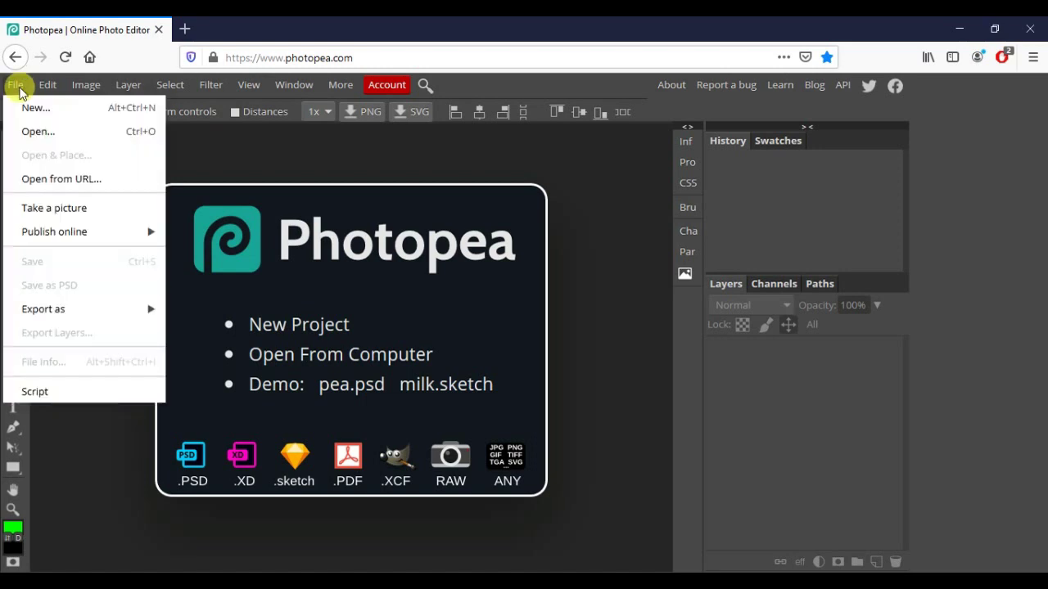
left_click(59, 131)
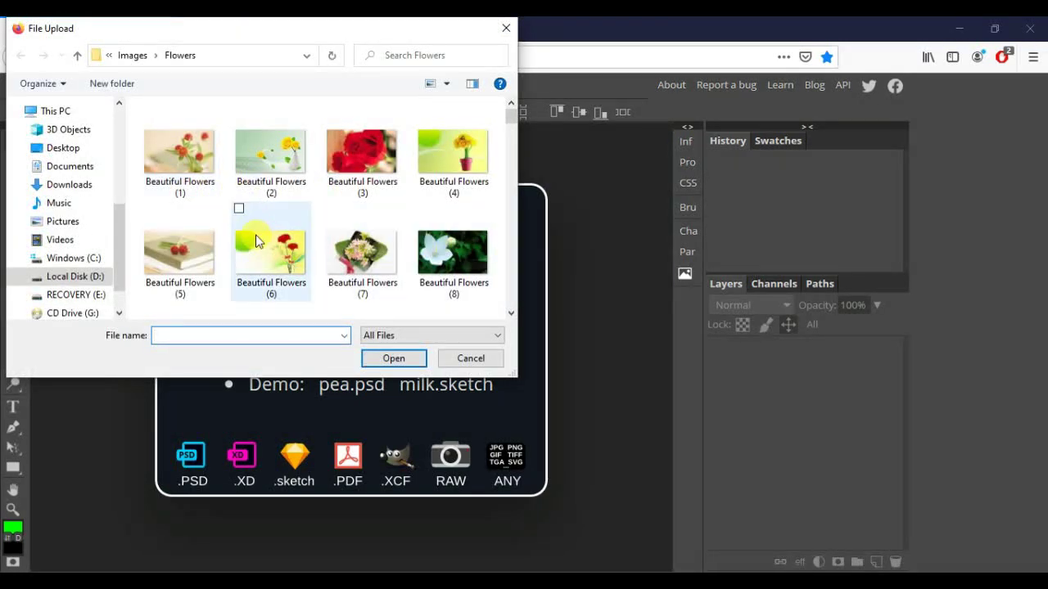
left_click(179, 156)
left_click(402, 360)
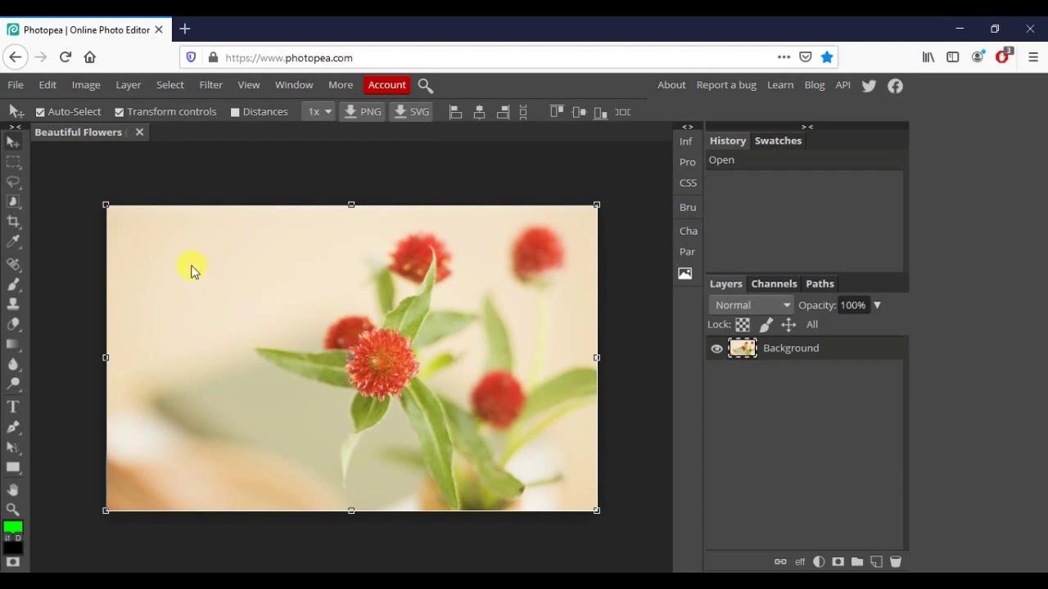
- Crop the flower photo to a tighter frame around the central red blooms
left_click(14, 223)
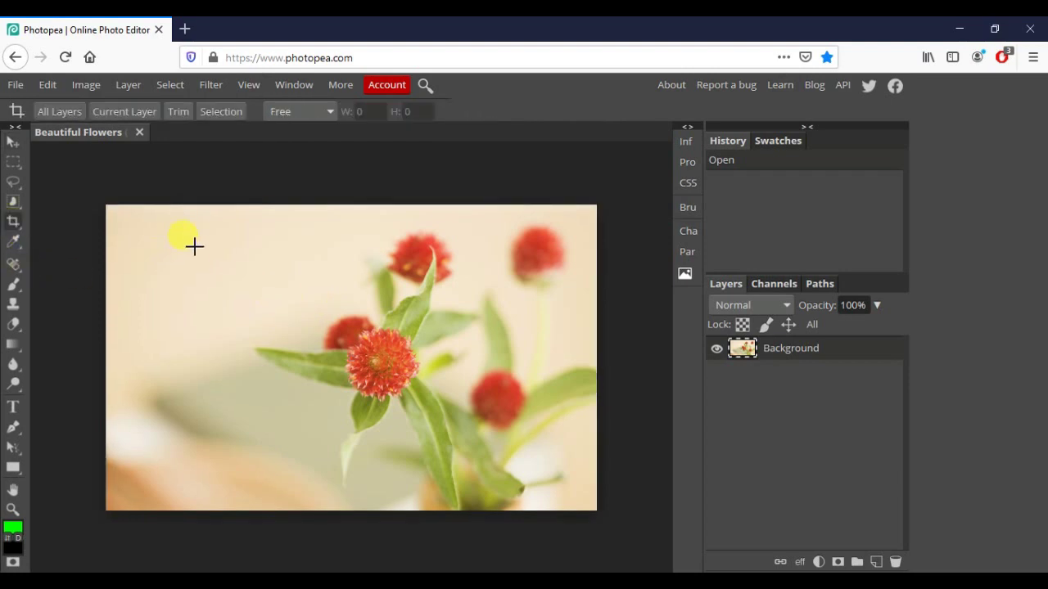
left_click_drag(181, 231, 576, 467)
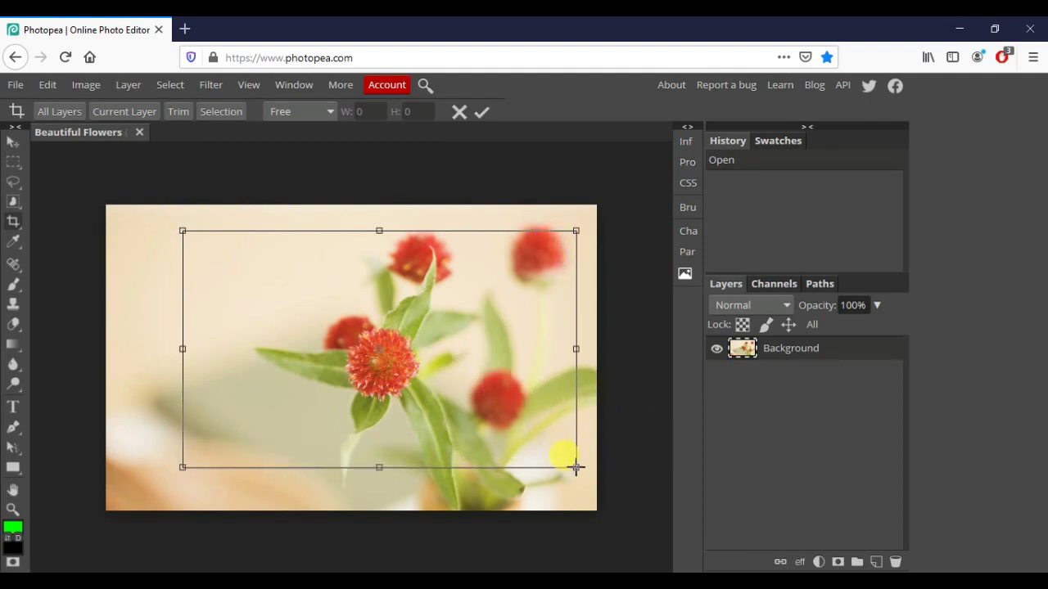
left_click(482, 112)
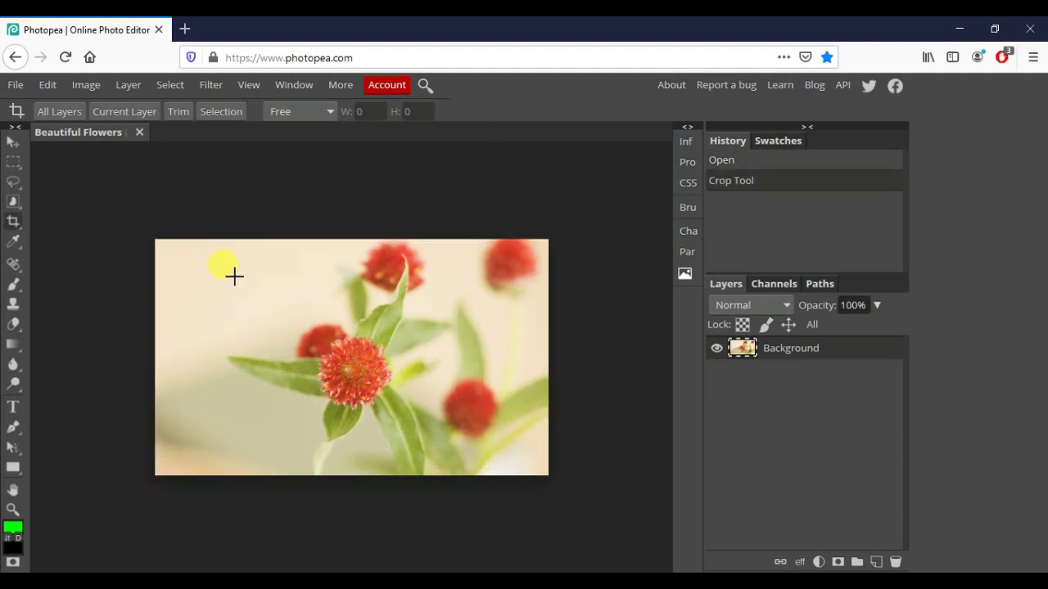
left_click(95, 92)
mouse_move(114, 107)
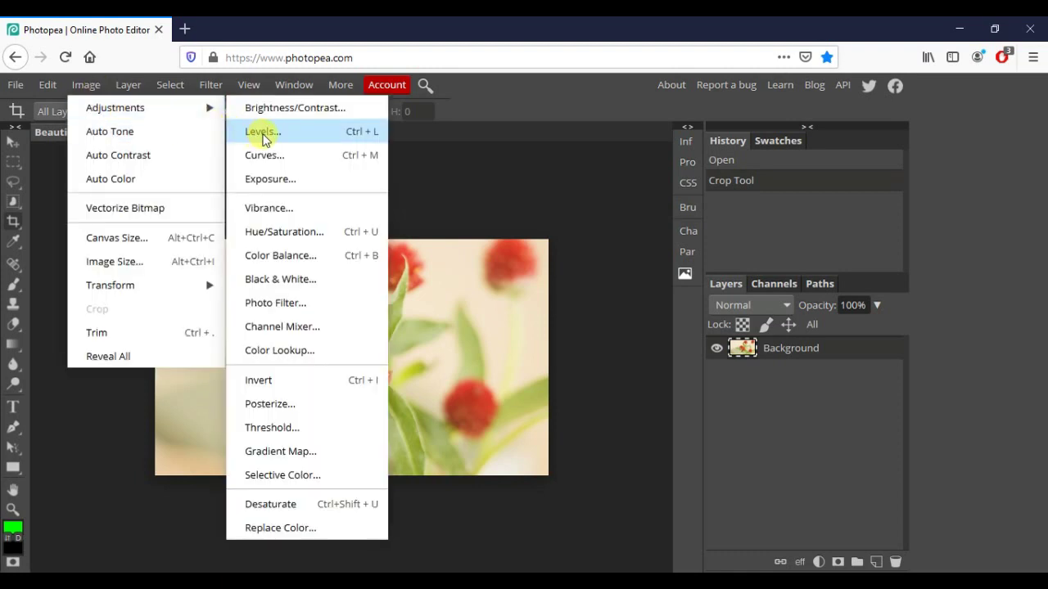
- Apply Levels to the cropped photo with black input 52 and midtones 0.9
left_click(262, 132)
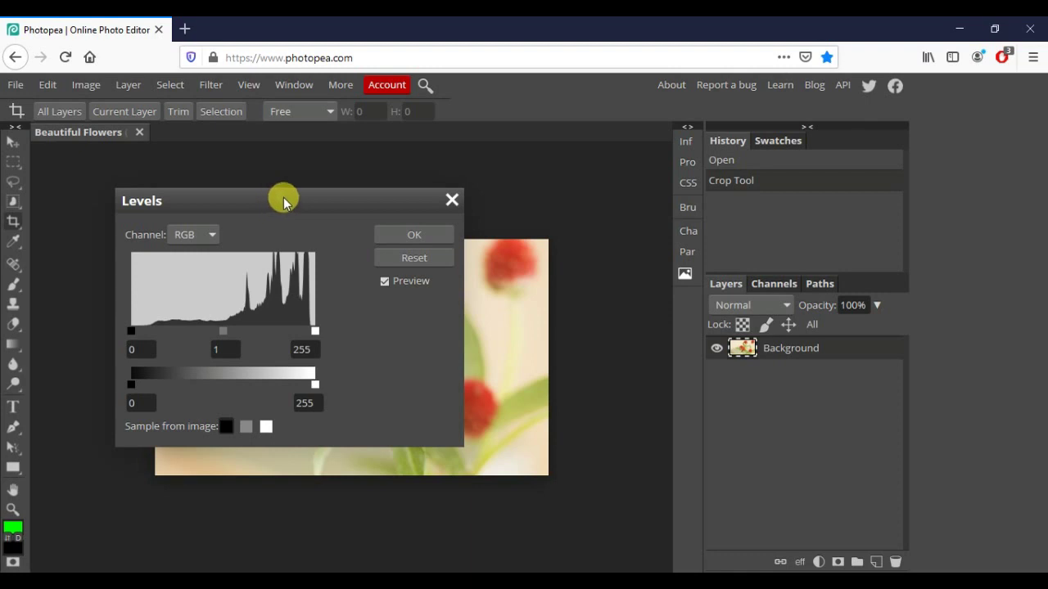
left_click_drag(283, 202, 632, 163)
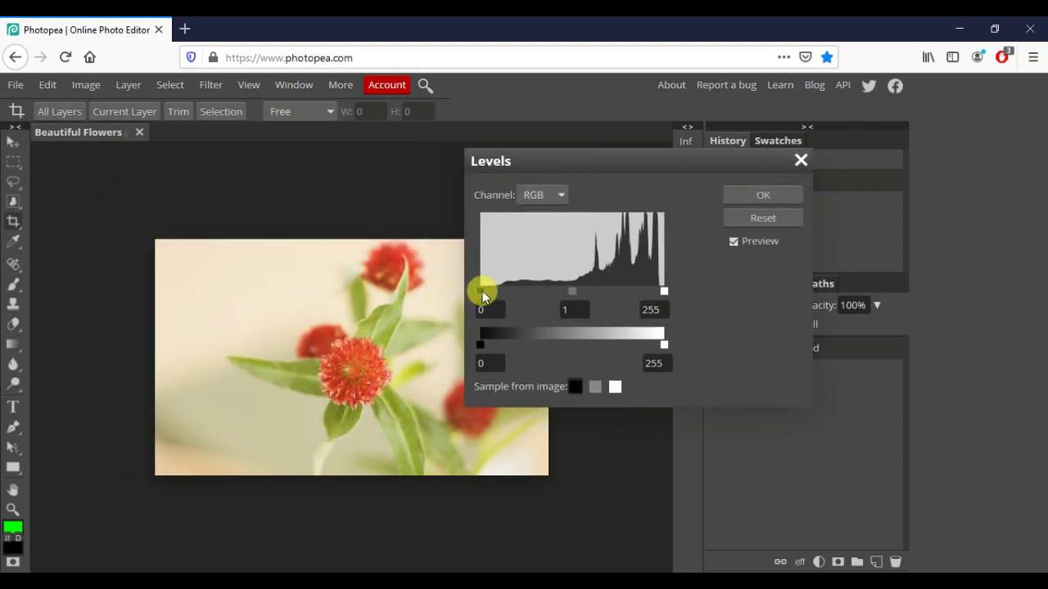
left_click_drag(480, 290, 517, 292)
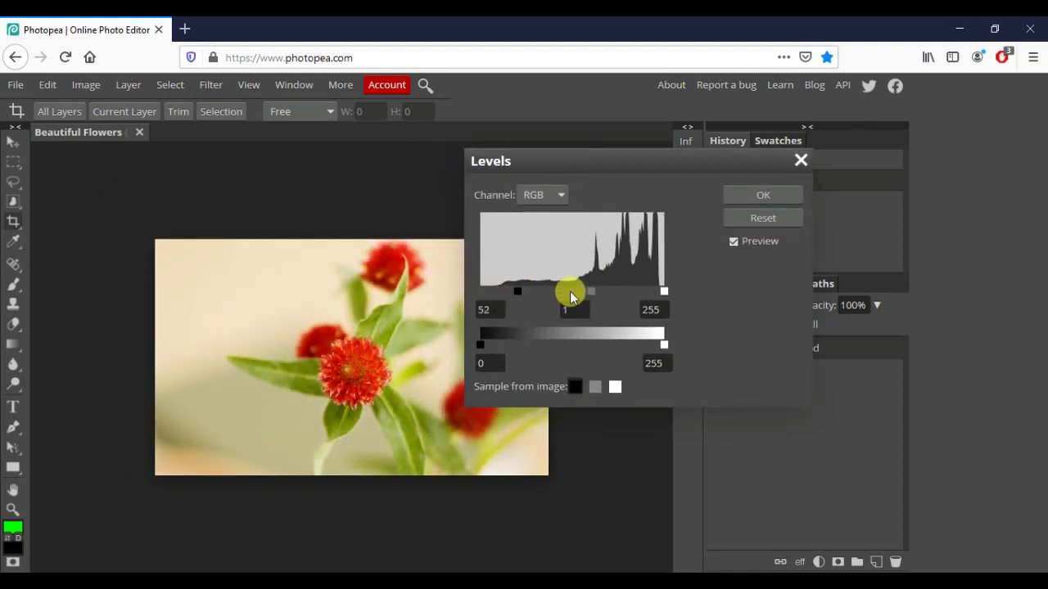
mouse_move(591, 290)
left_mouse_down()
mouse_move(581, 289)
mouse_move(593, 291)
left_mouse_up()
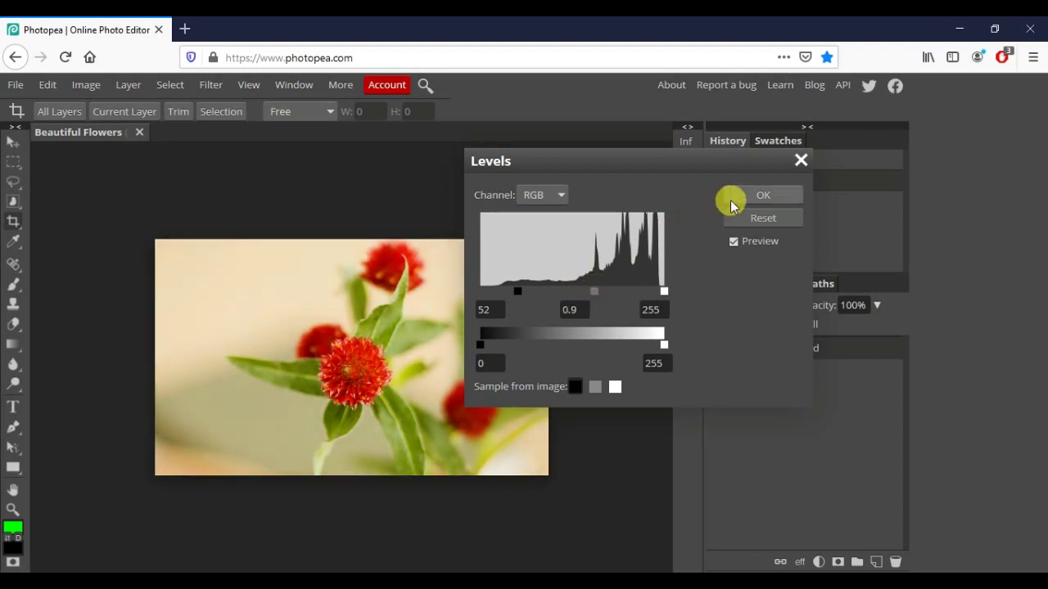
left_click(730, 200)
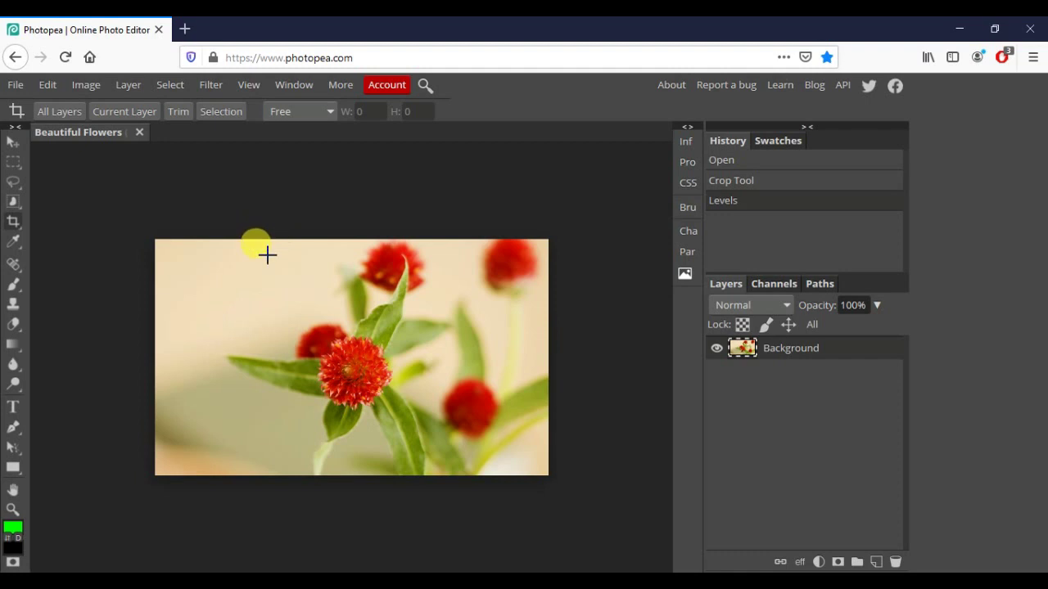
- Add 'Please Subscribe' text at 111 px and move it near the image bottom
key("t")
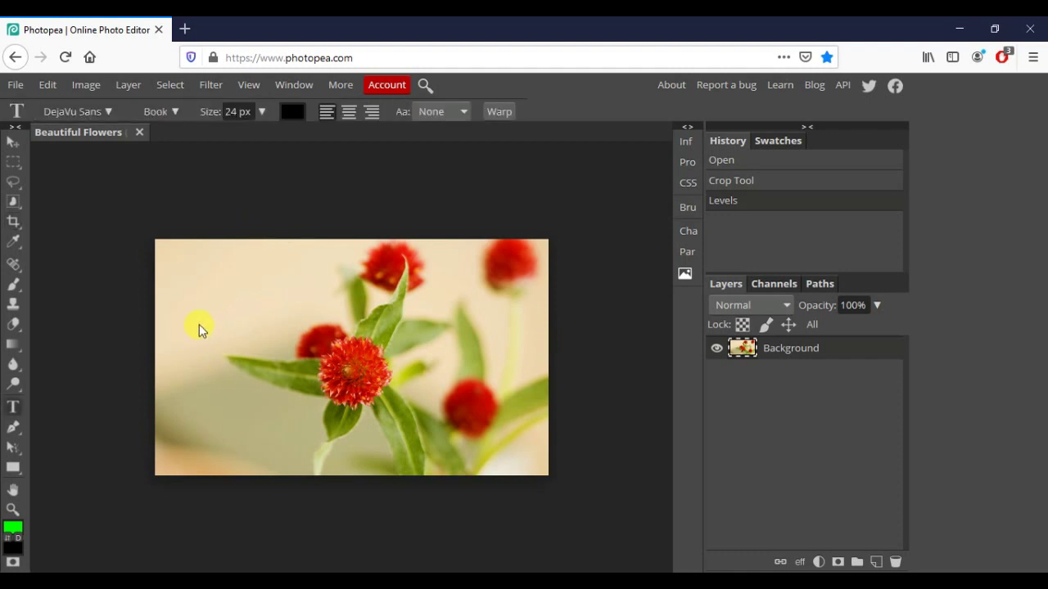
left_click(199, 324)
key("ctrl+a")
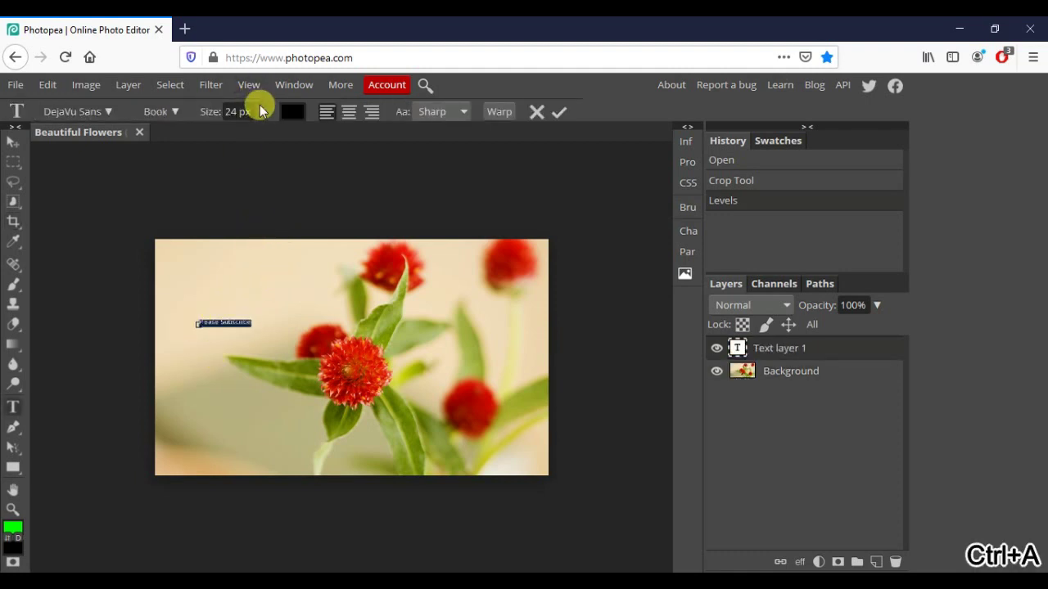
left_click(263, 116)
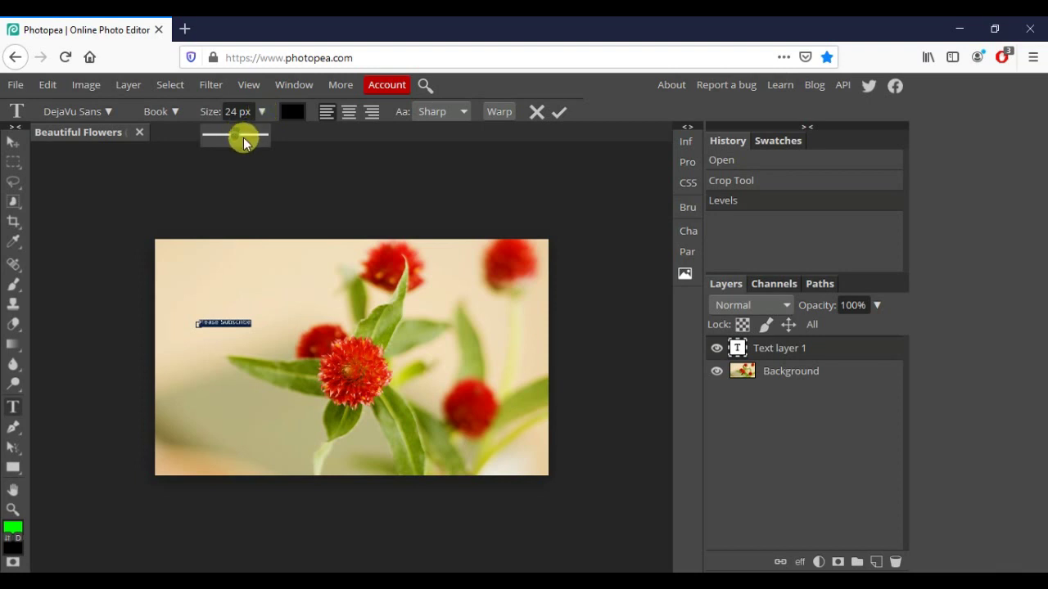
left_click_drag(243, 138, 257, 137)
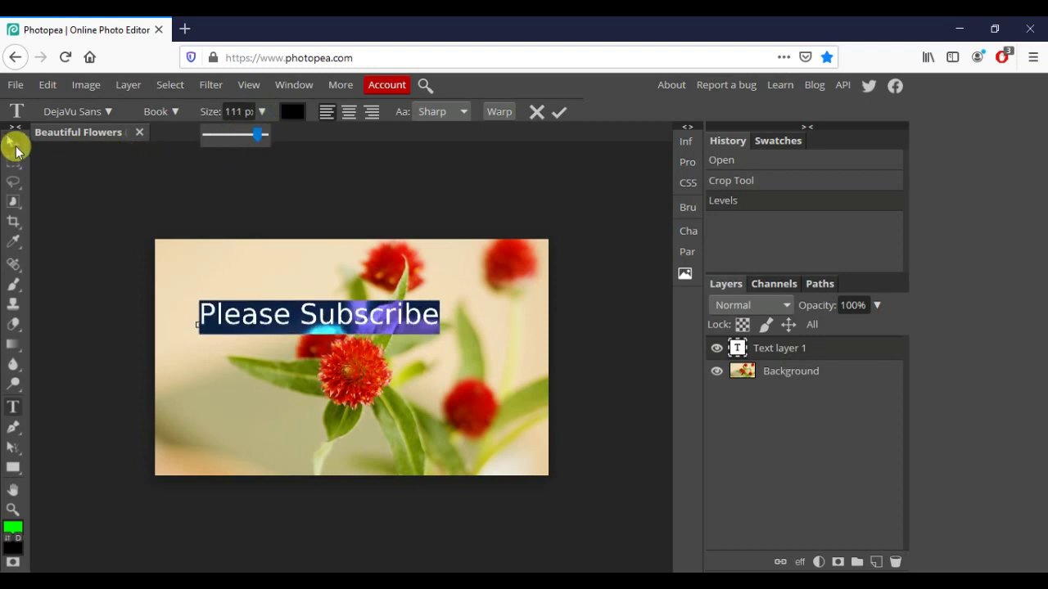
left_click(15, 147)
left_click_drag(354, 315, 382, 443)
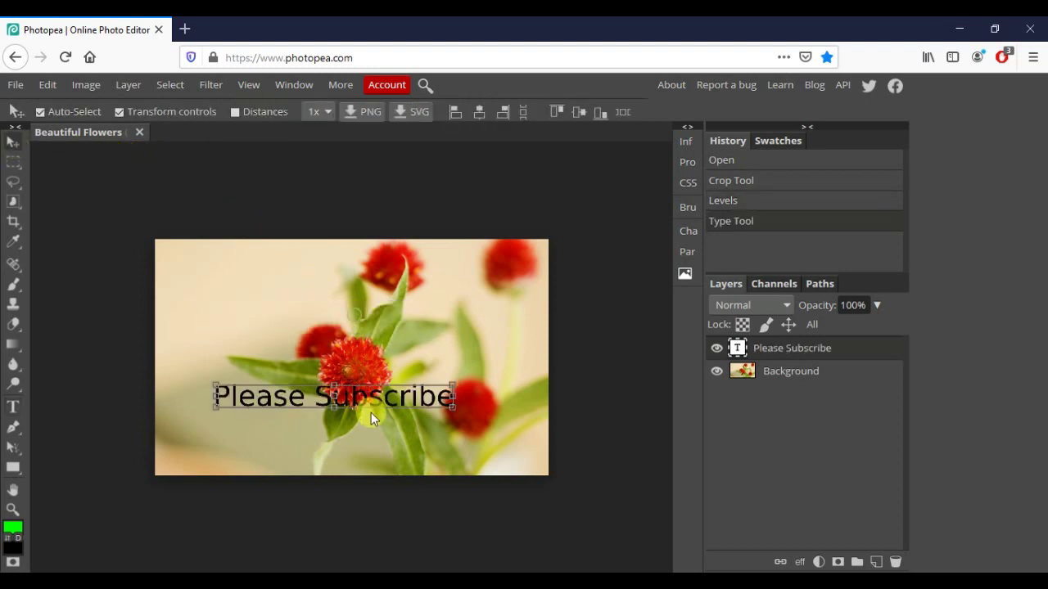
left_click(512, 323)
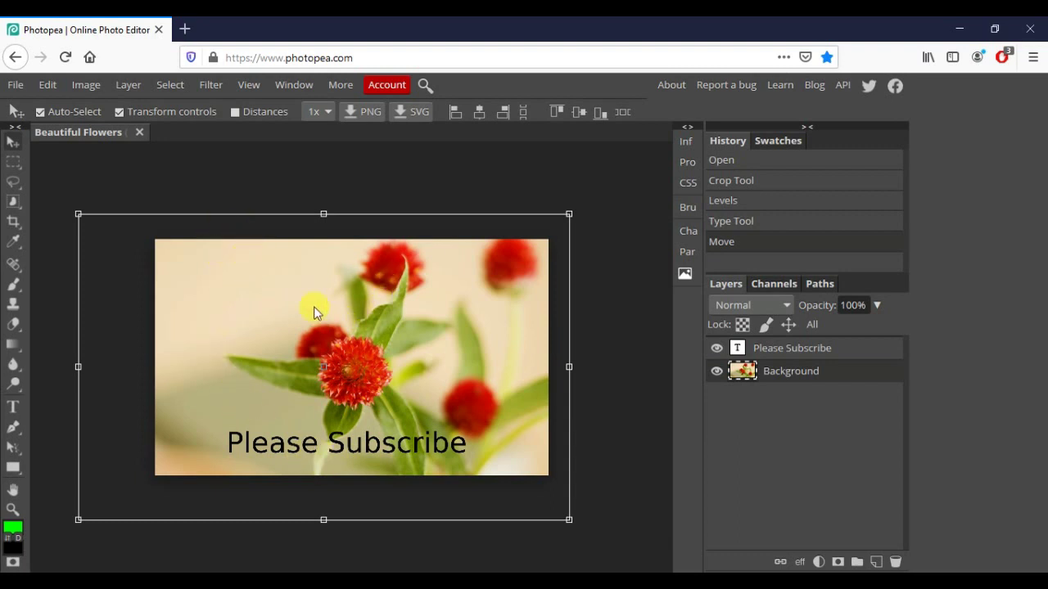
- Export the image as a 99% quality JPG and save it to the Desktop
left_click(16, 85)
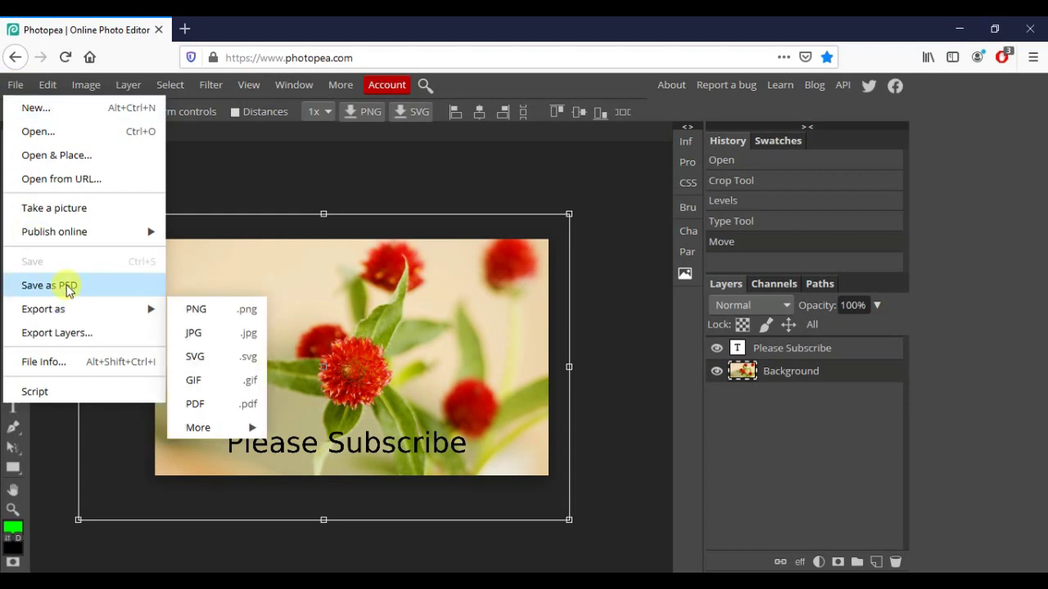
mouse_move(82, 309)
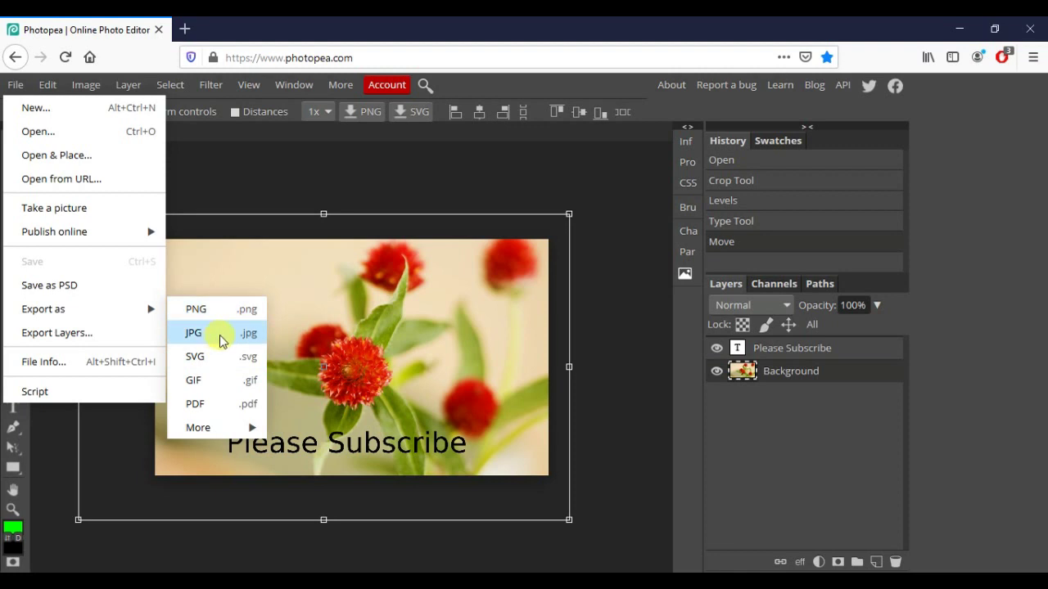
left_click(221, 336)
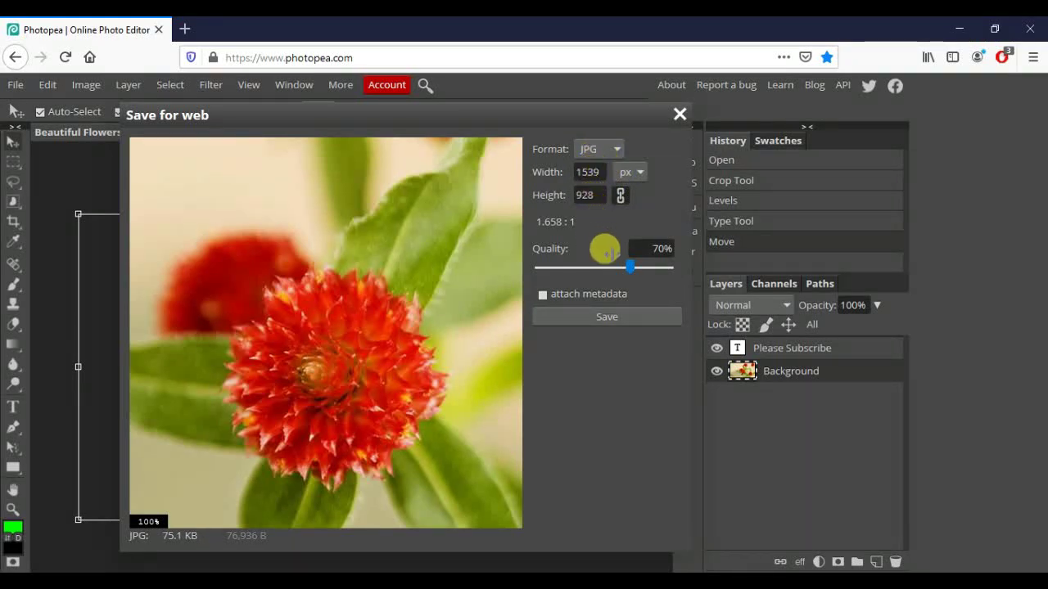
left_click_drag(653, 271, 678, 272)
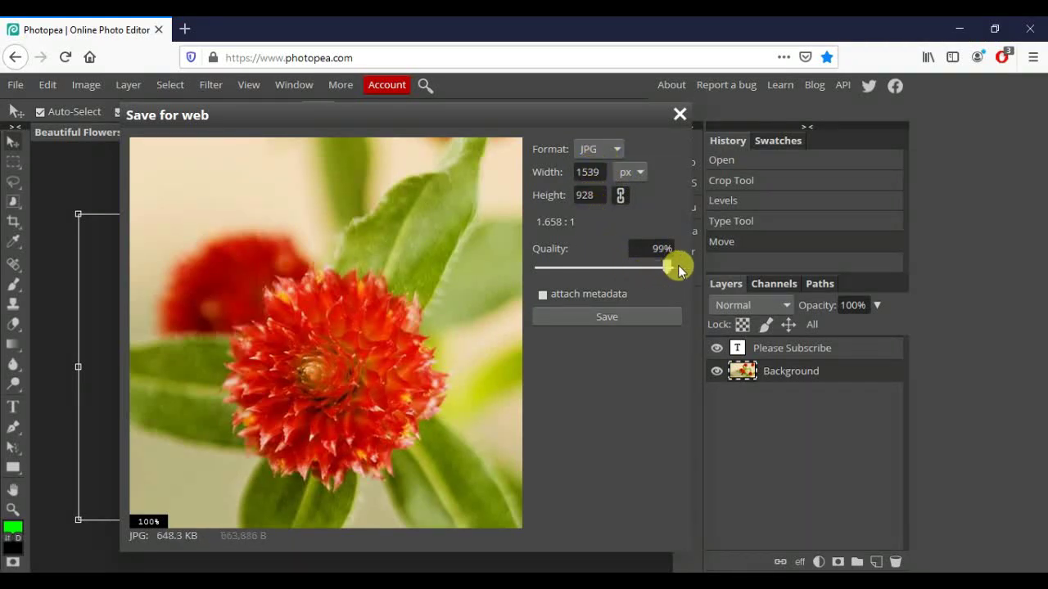
left_click(625, 318)
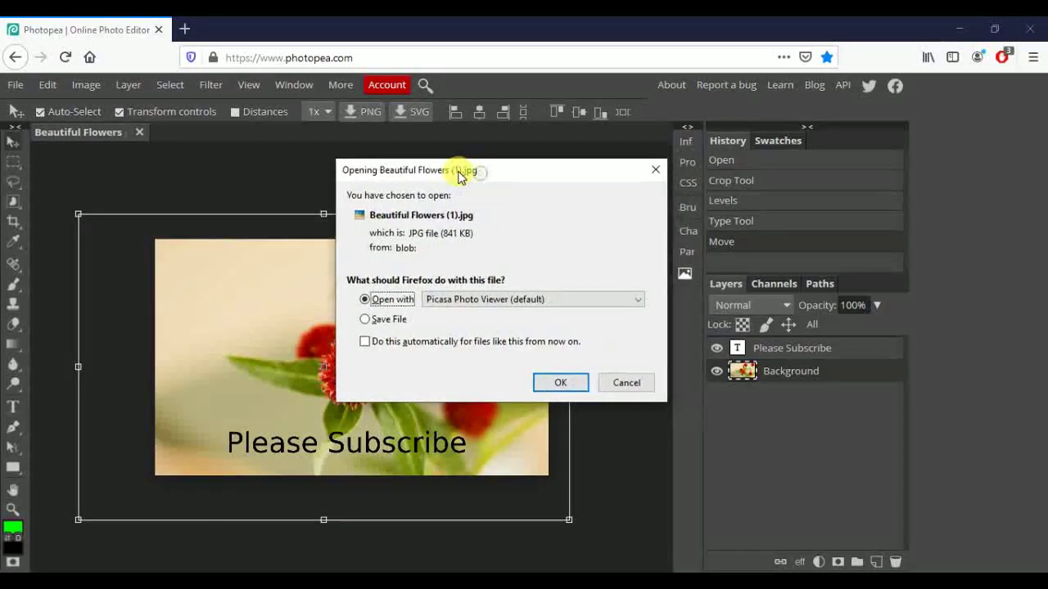
left_click(382, 319)
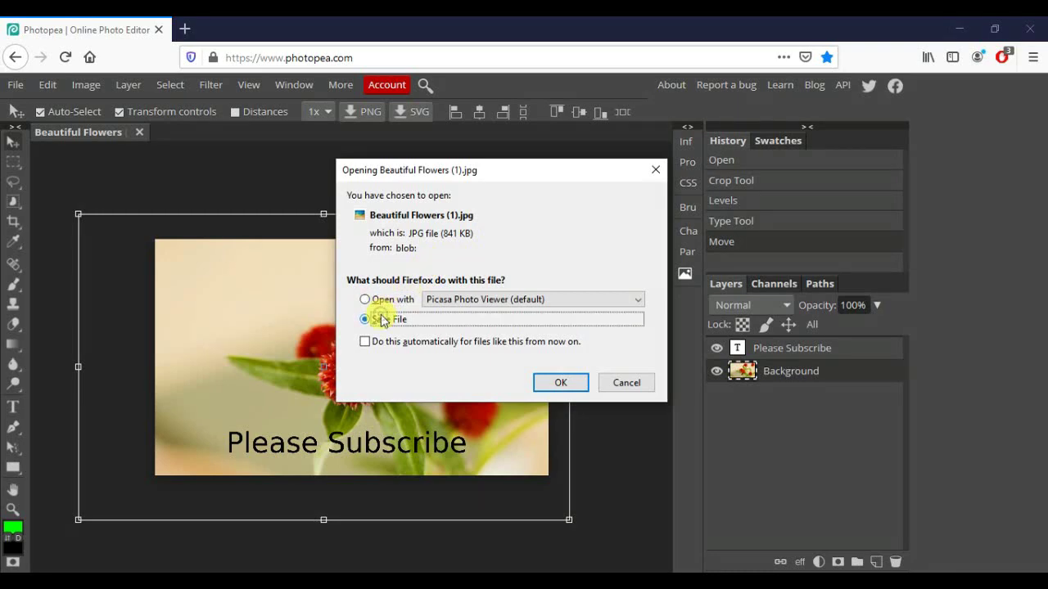
left_click(563, 384)
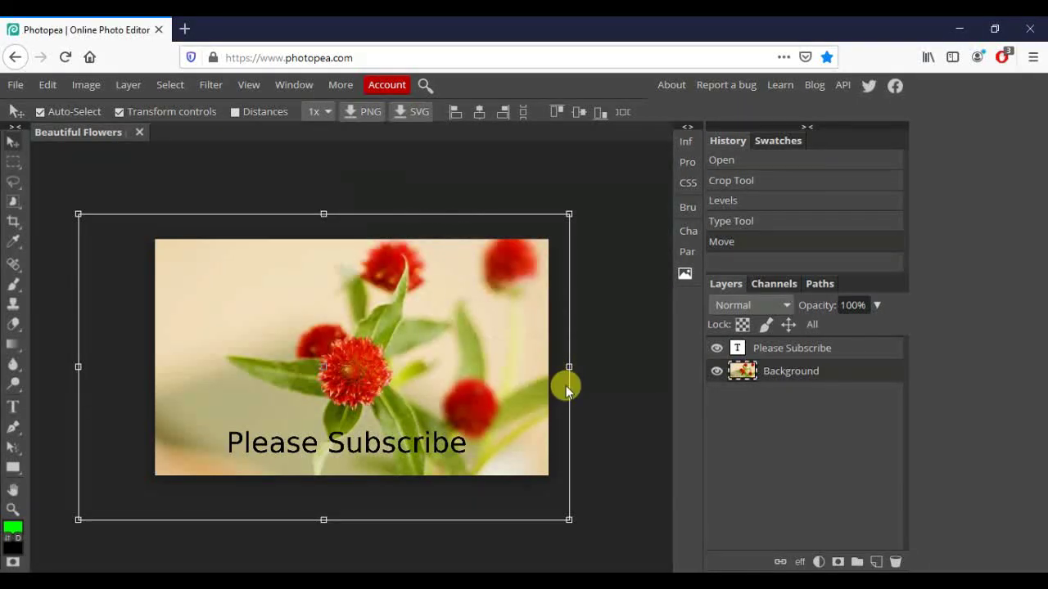
left_click(64, 147)
- Finish saving to Desktop, then preview Beautiful Flowers (1).jpg in Picasa Photo Viewer and close it
left_click(394, 361)
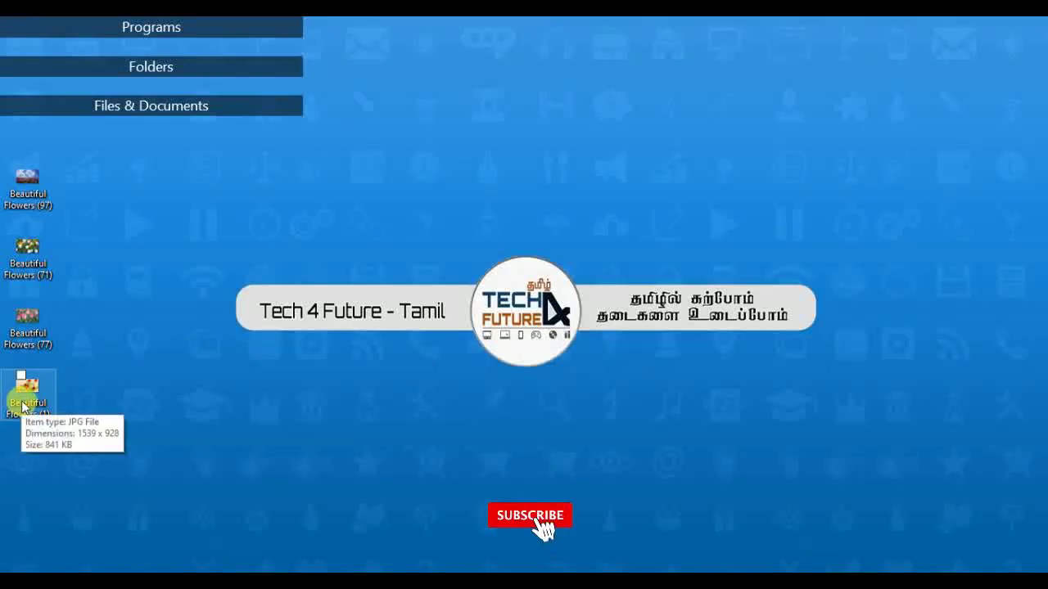
left_click(31, 400)
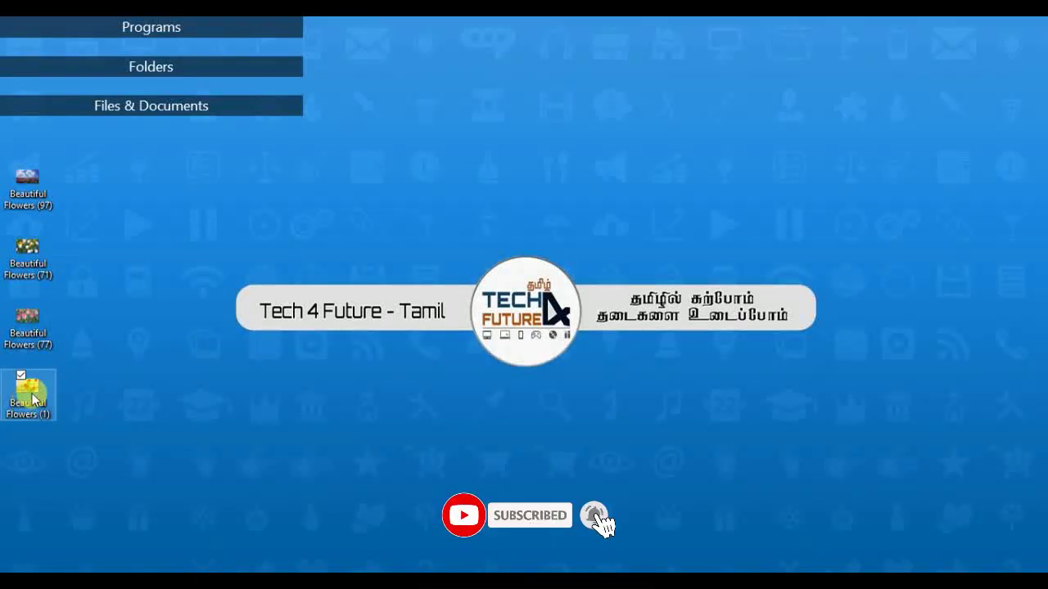
double_click(33, 394)
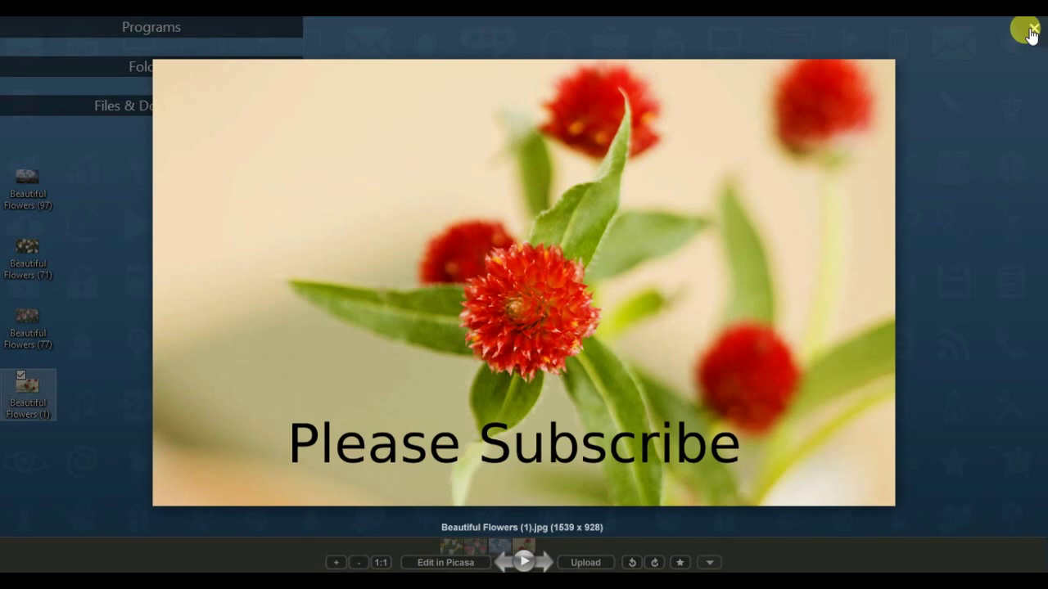
left_click(1032, 31)
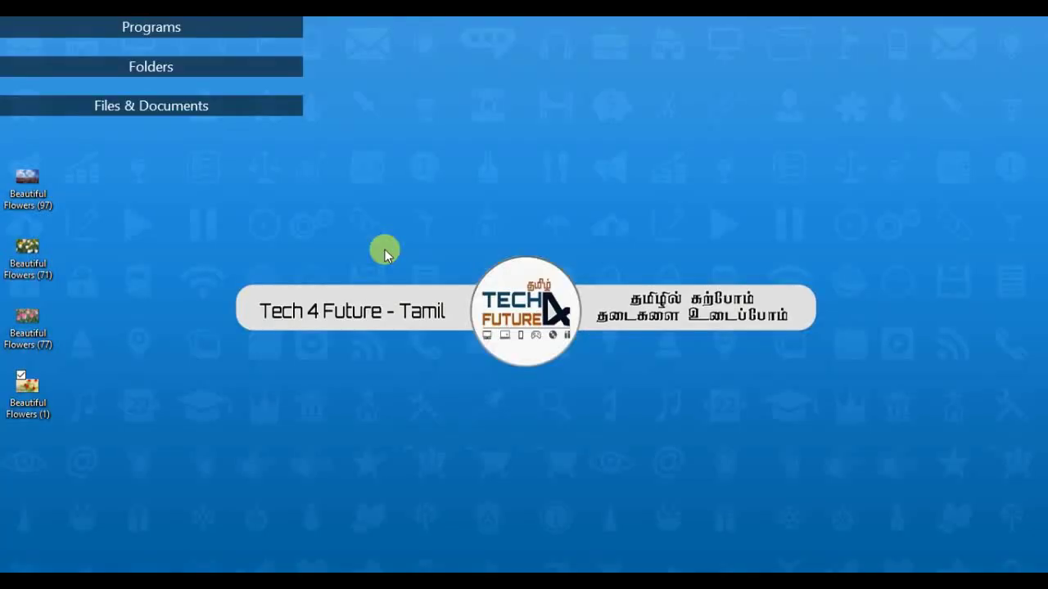